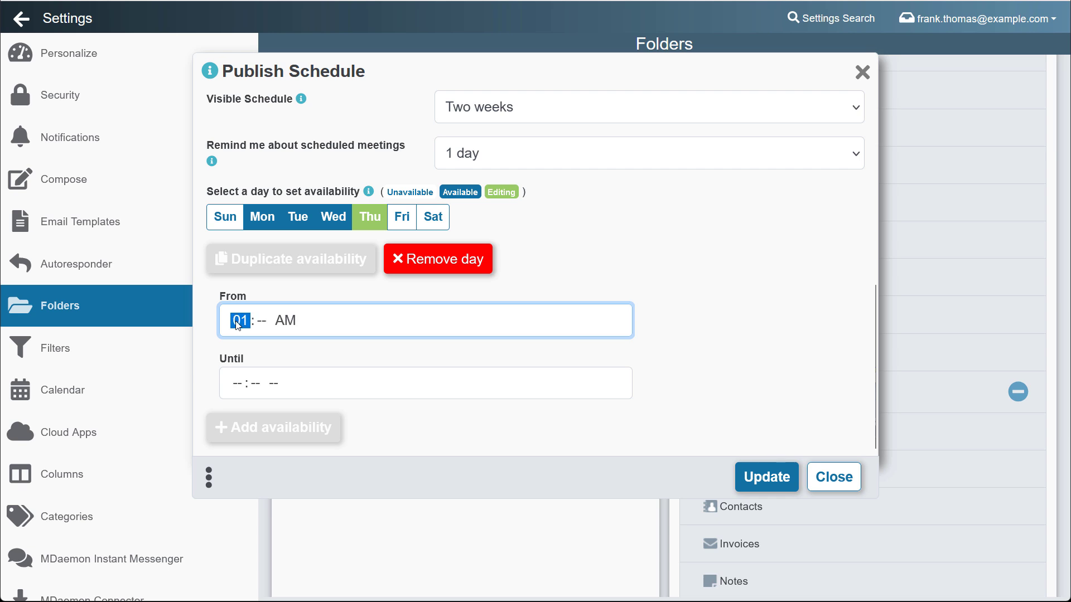
Set the end of Thursday's availability to 4:00 PM, add the time slot and update the published schedule.
key(Tab)
text(400)
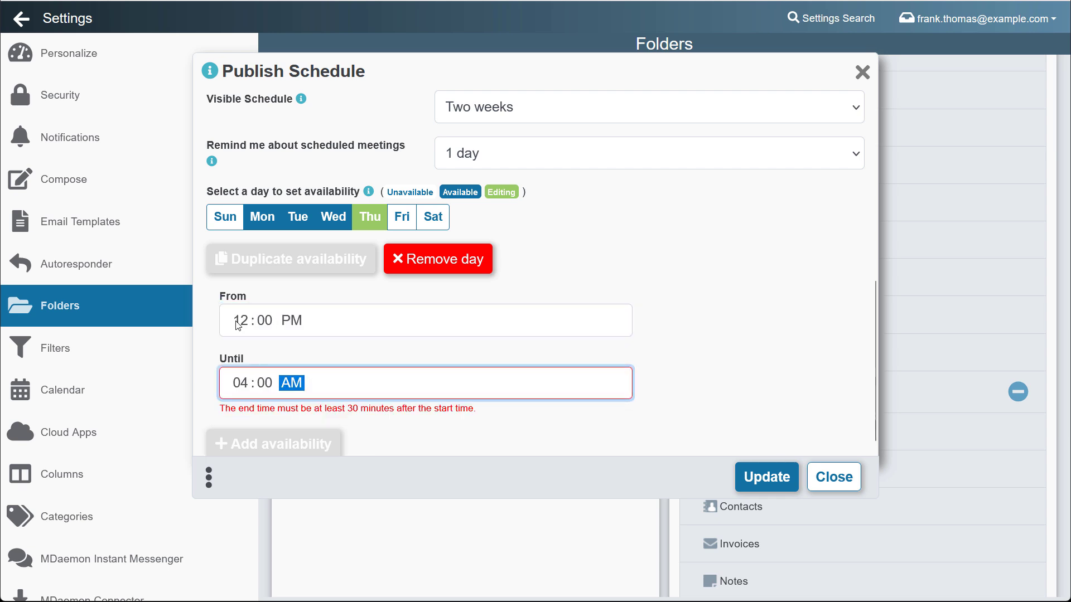
text(p)
click(270, 440)
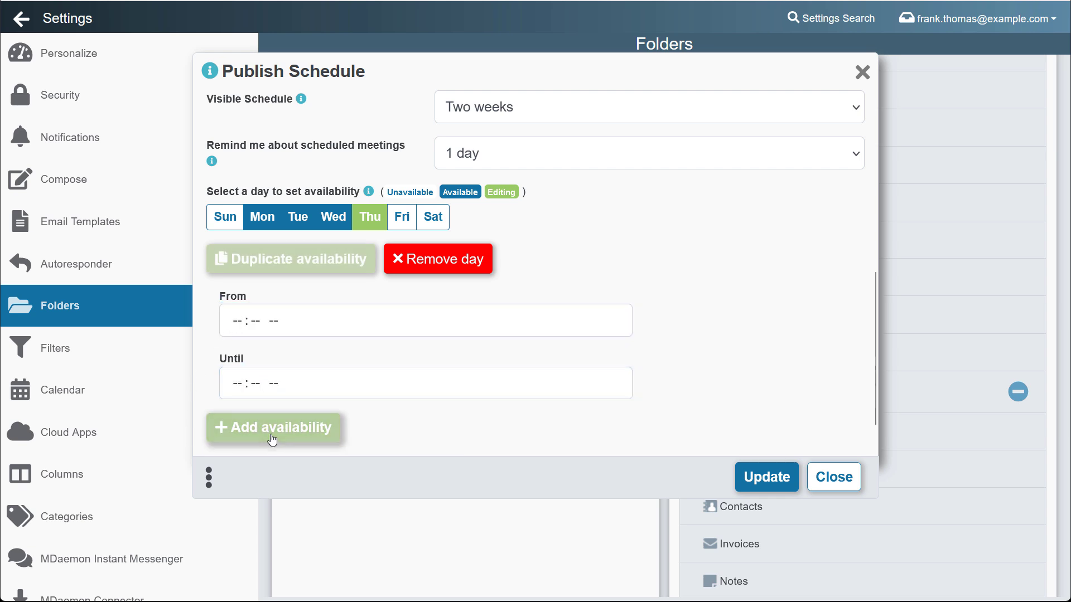
click(763, 477)
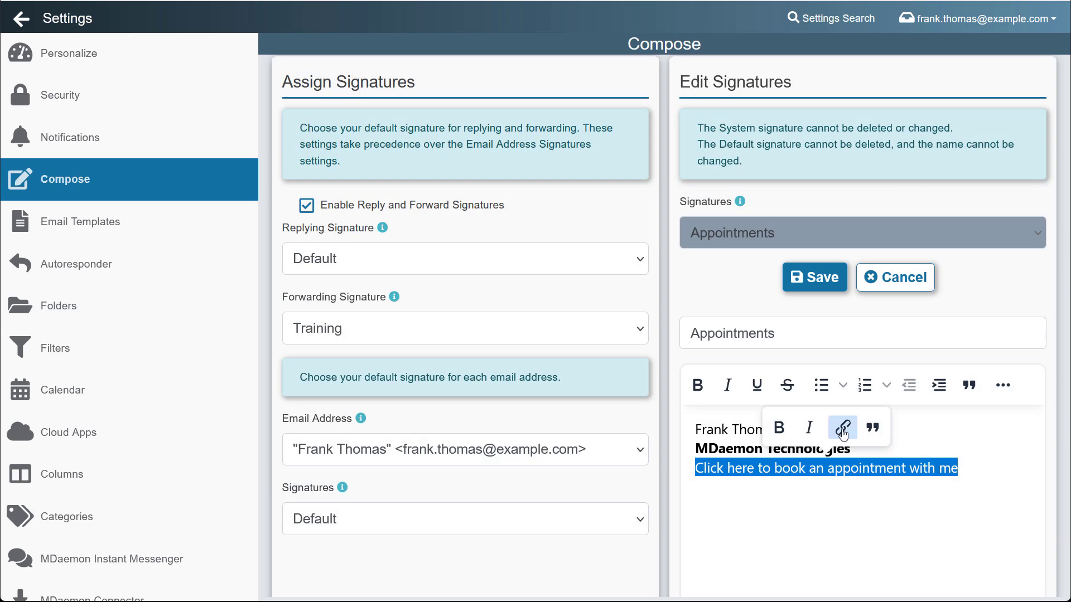
Link the selected signature text "Click here to book an appointment with me" to the copied scheduling URL.
click(843, 428)
key(ctrl+v)
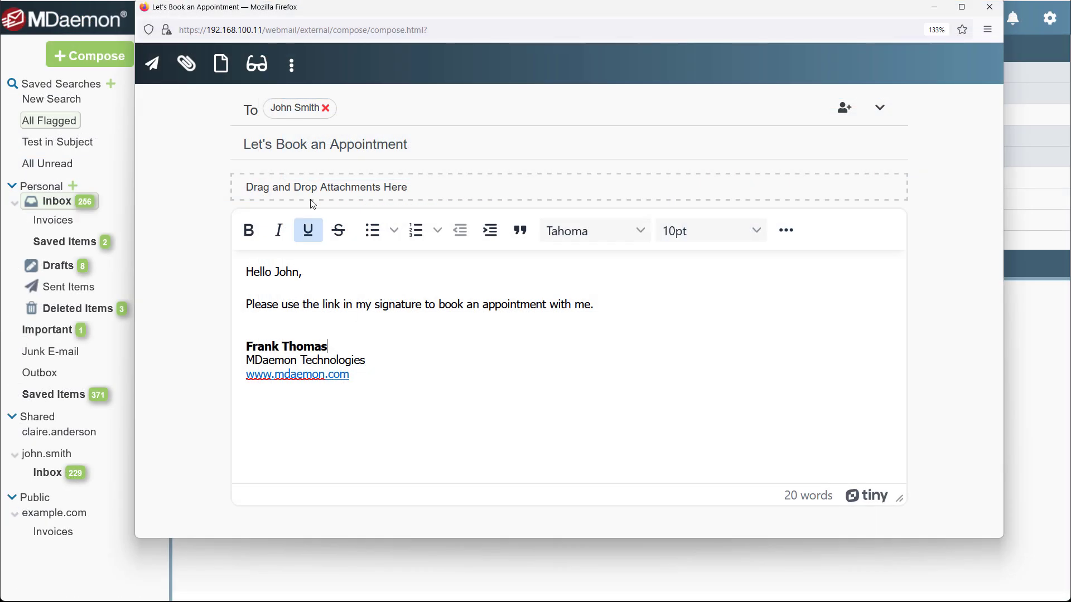
Open the signature choices in the advanced options of the "Let's Book an Appointment" email.
click(292, 65)
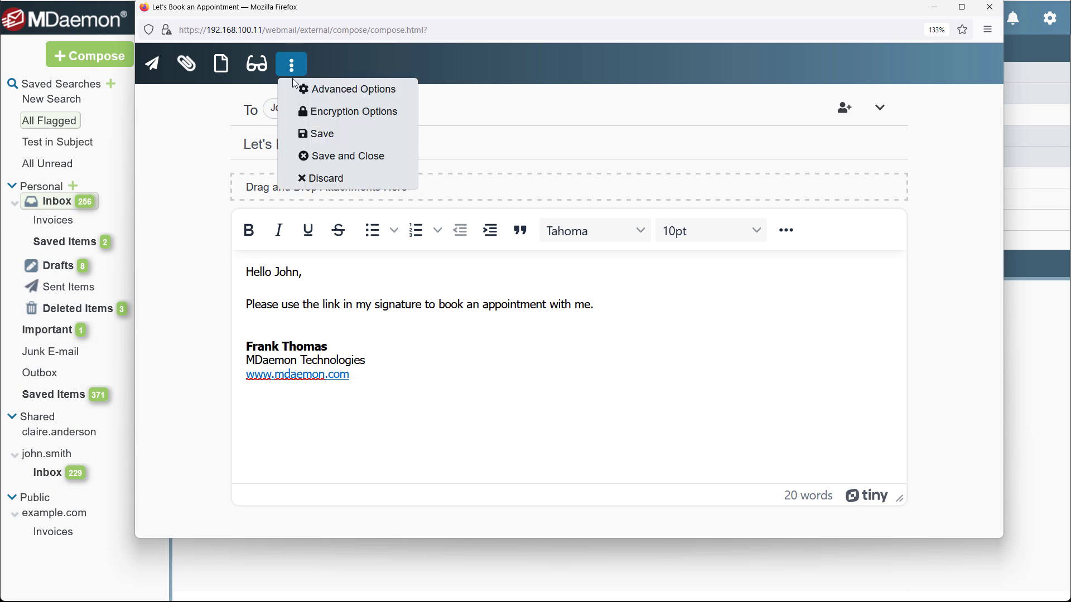
click(378, 93)
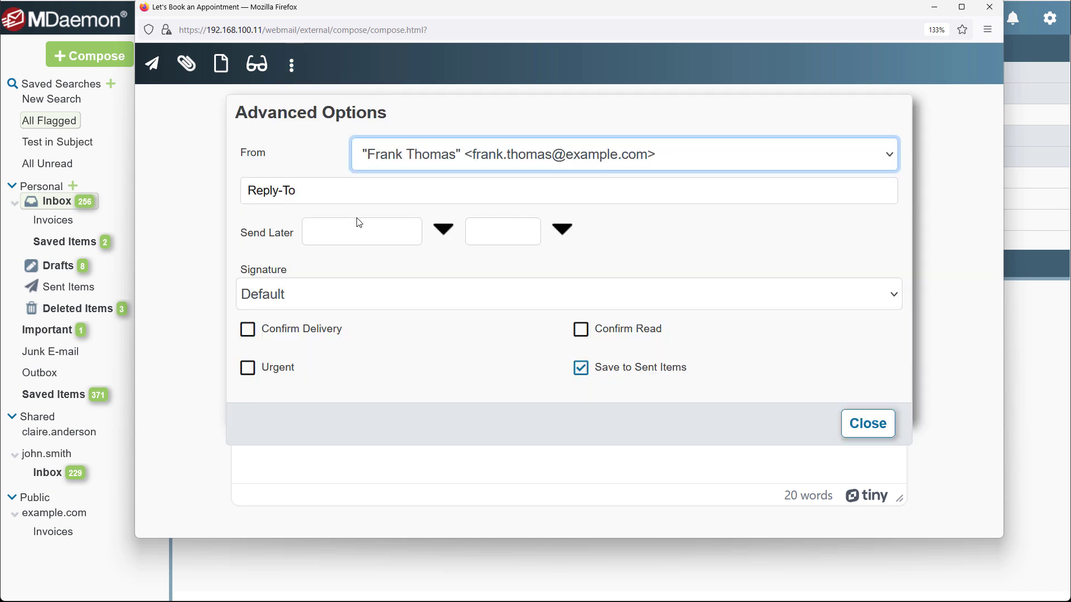
click(346, 304)
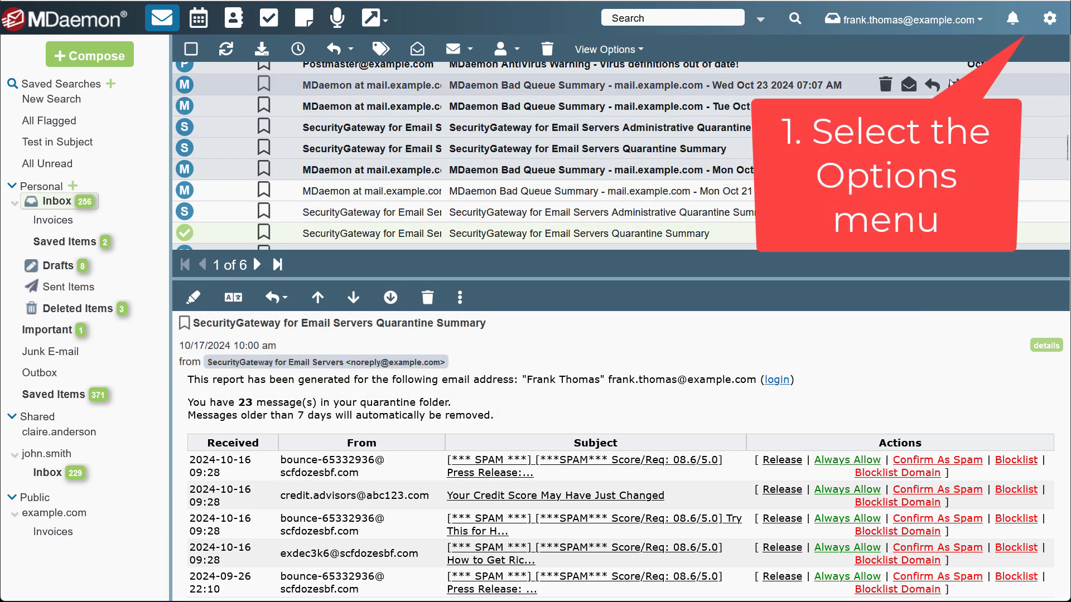
Open the Publish Schedule settings of the Meetings calendar from the folder settings.
click(1050, 19)
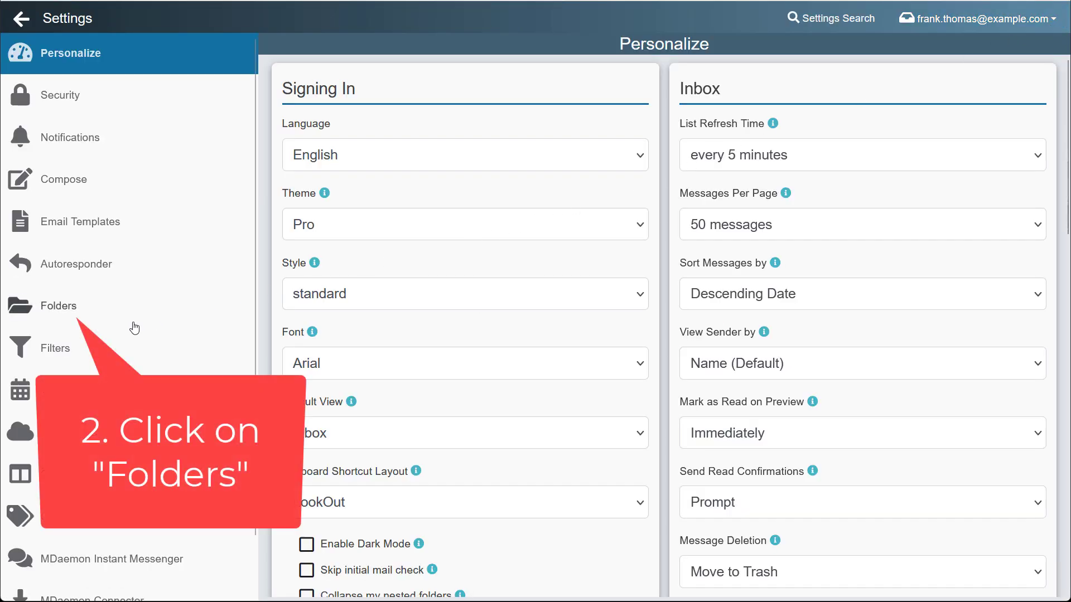
click(48, 310)
scroll(887, 316, down, 15)
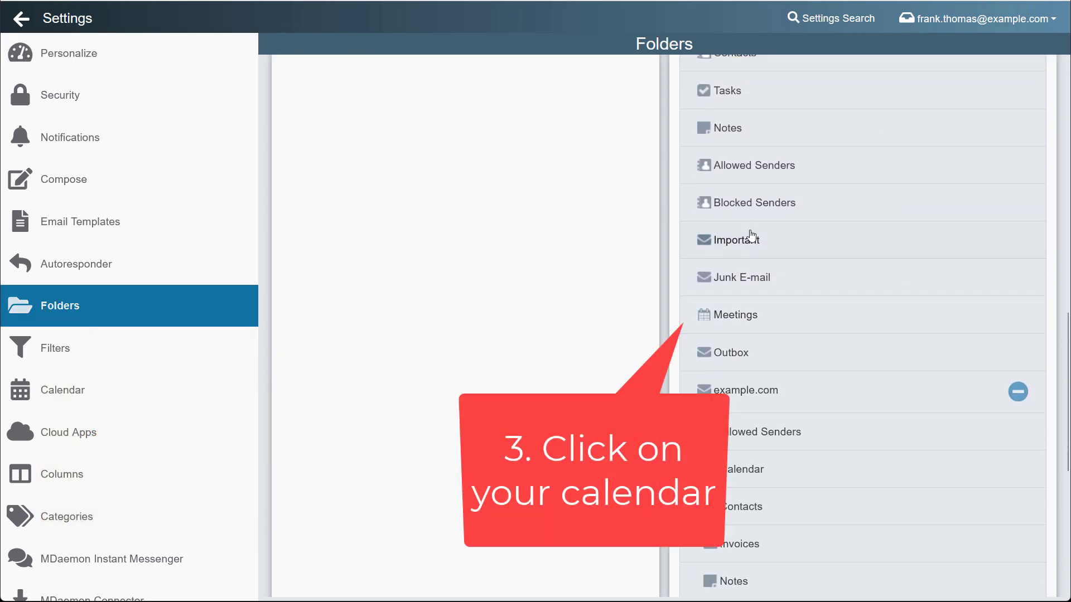
click(785, 320)
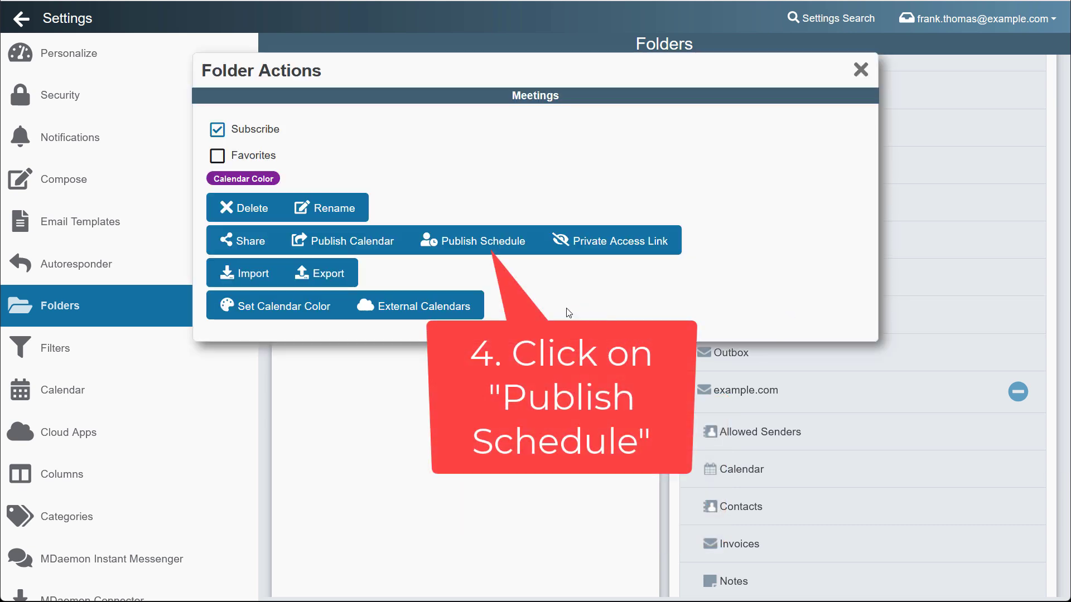
click(477, 255)
scroll(475, 246, down, 3)
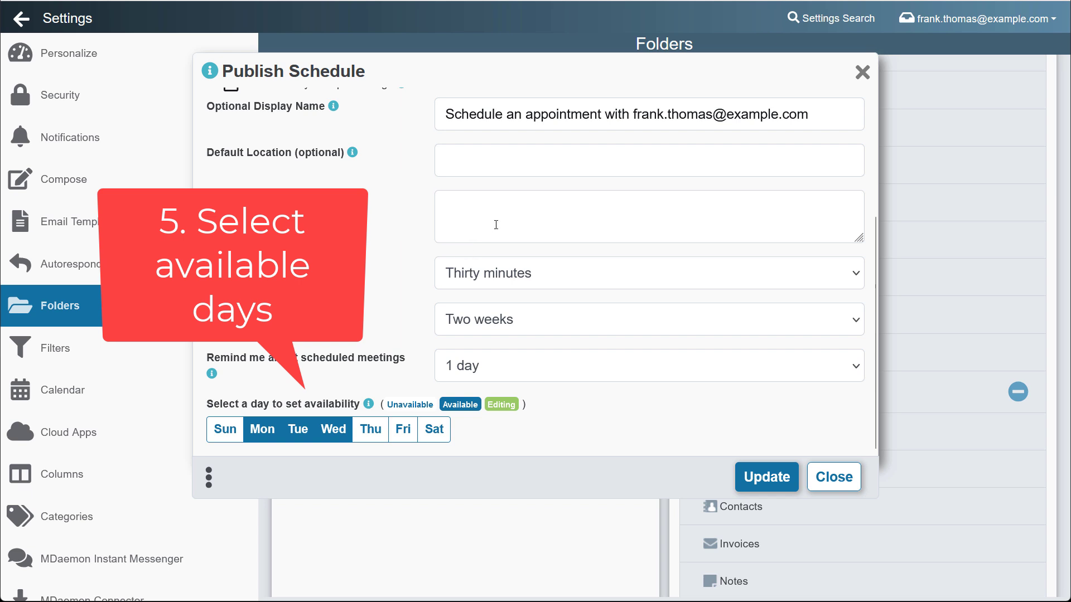
Make Thursday available from 12:00 PM to 4:00 PM in the Meetings schedule and apply the update.
click(260, 435)
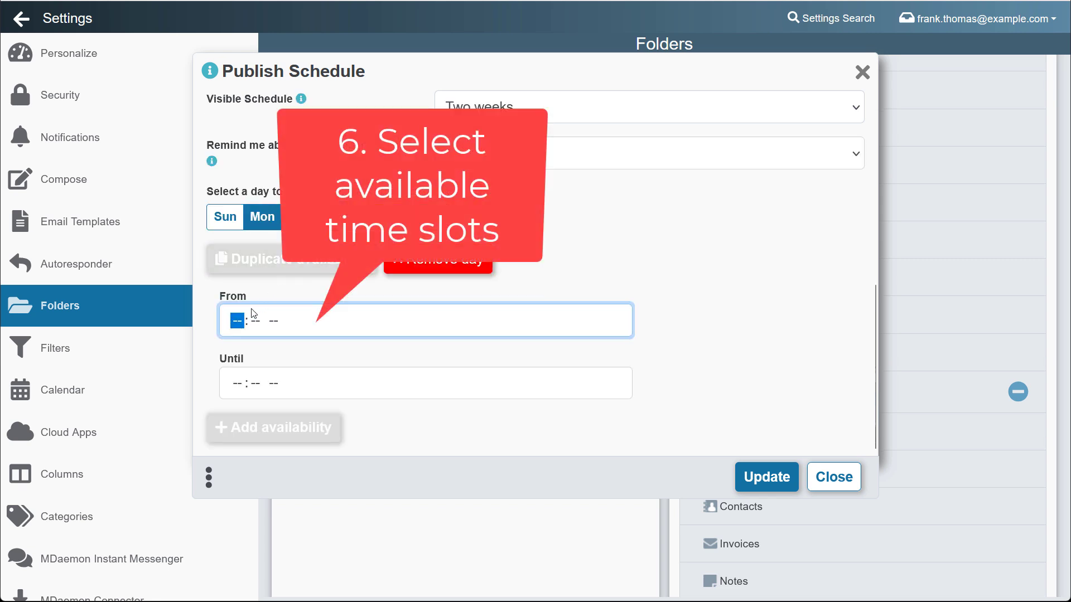
text(1200)
key(Tab)
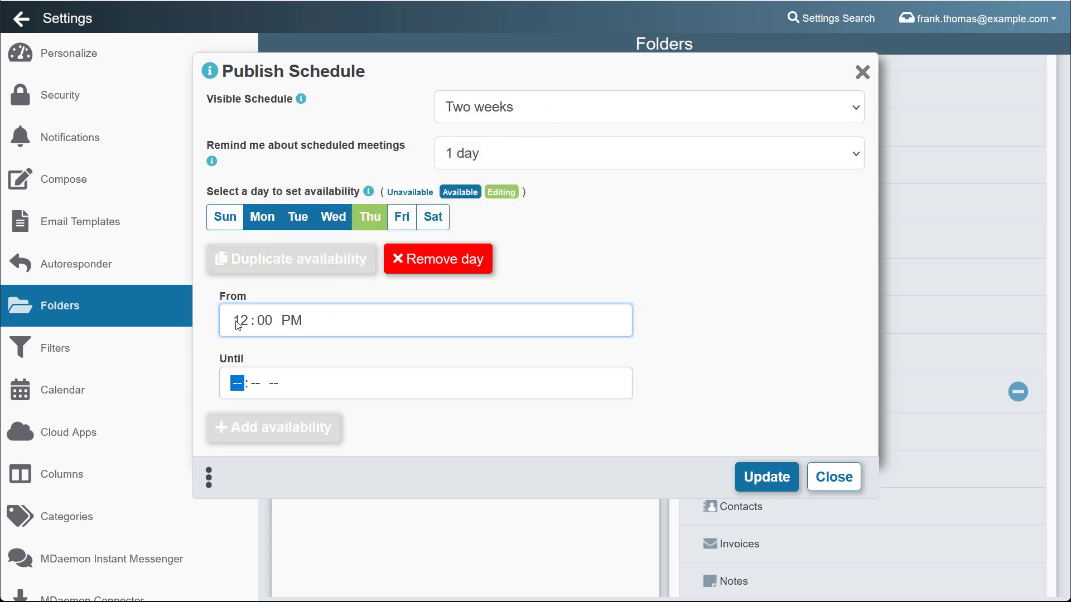
text(0400p)
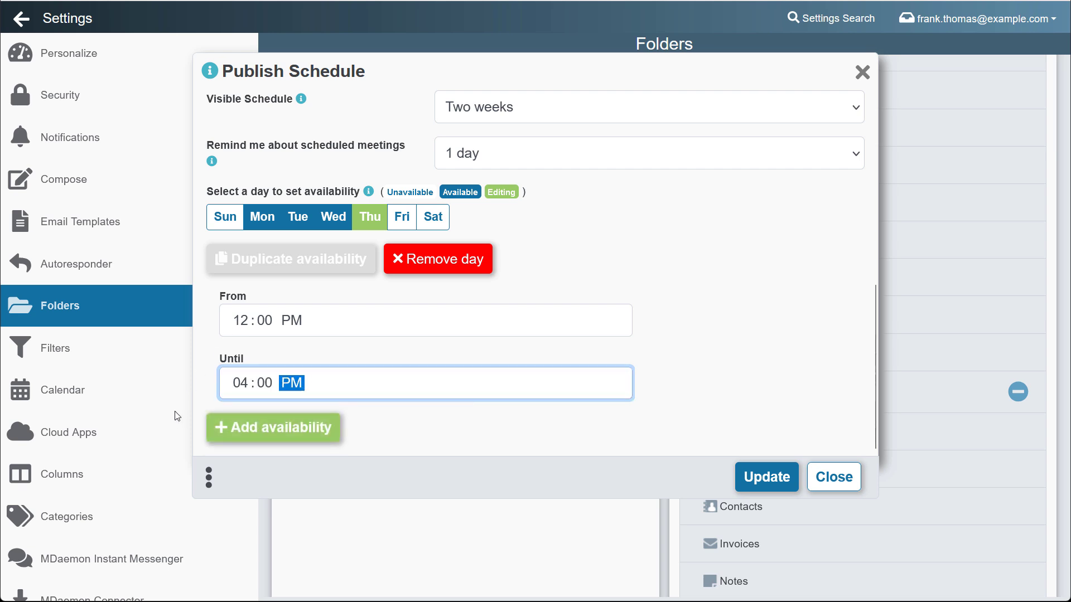
click(271, 436)
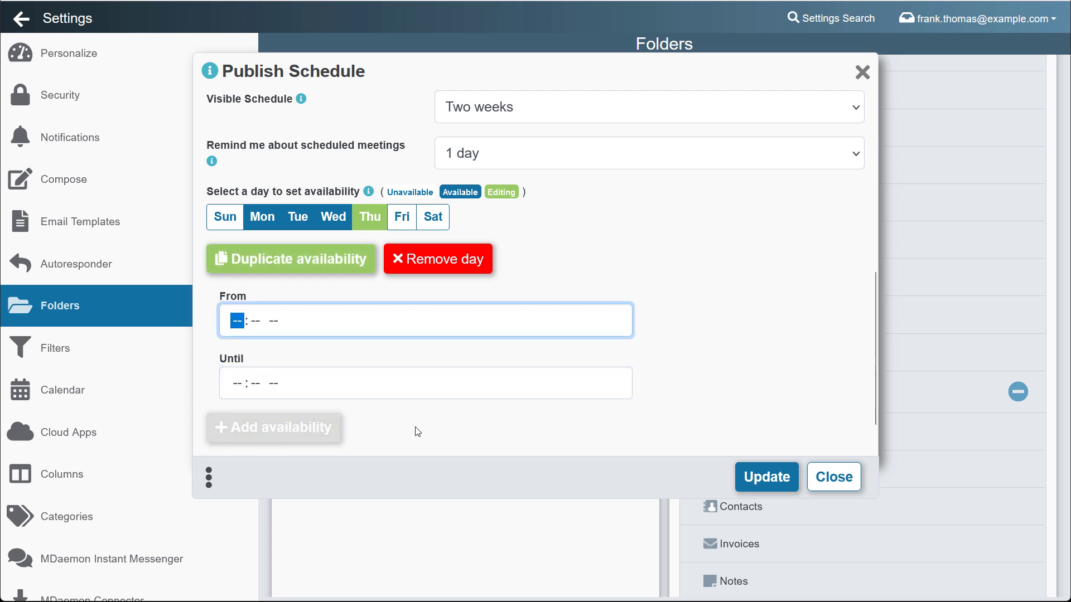
click(753, 474)
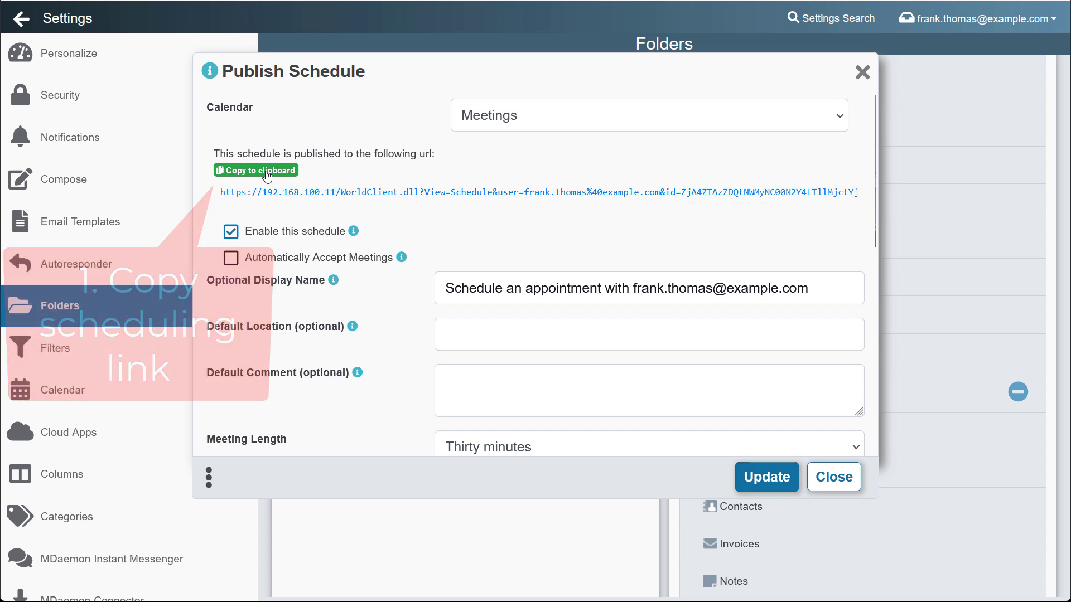
Close the published schedule and go to the signature editor in the Compose settings to check the existing signatures.
click(831, 484)
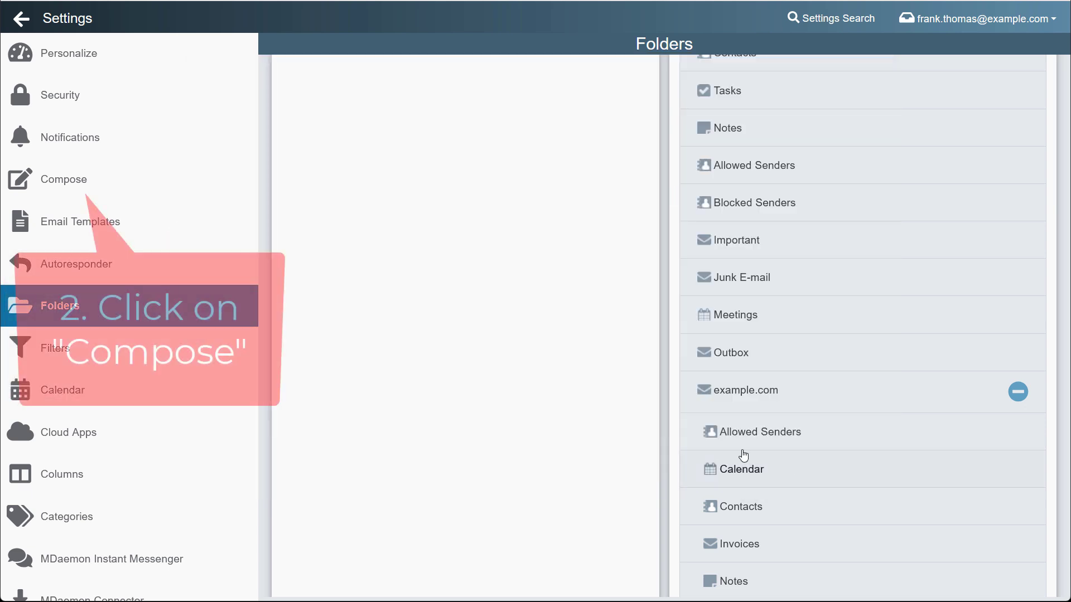
click(54, 189)
scroll(1025, 443, down, 10)
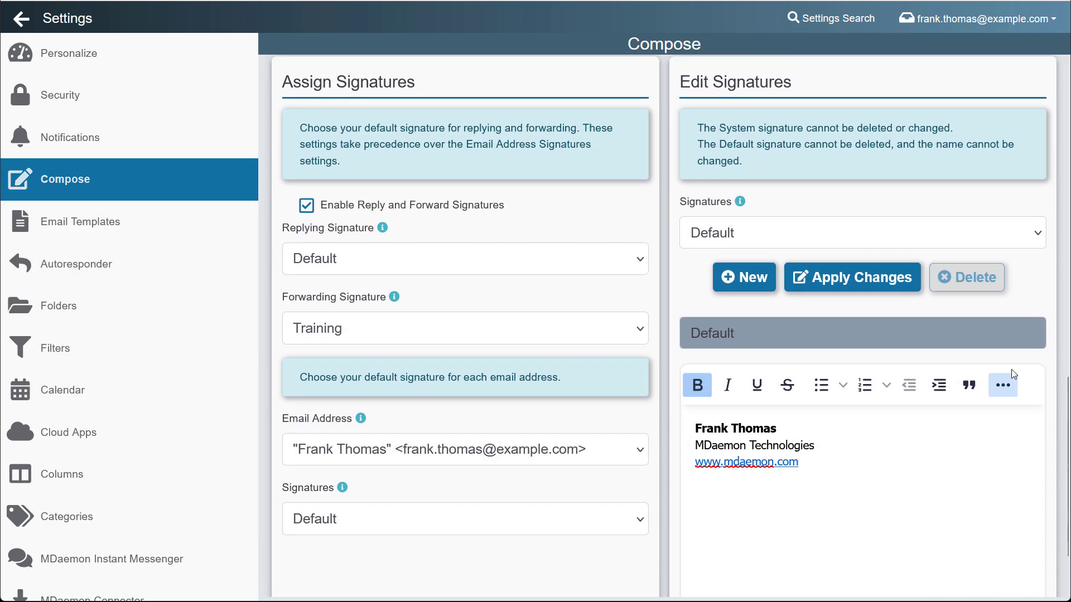
click(1039, 234)
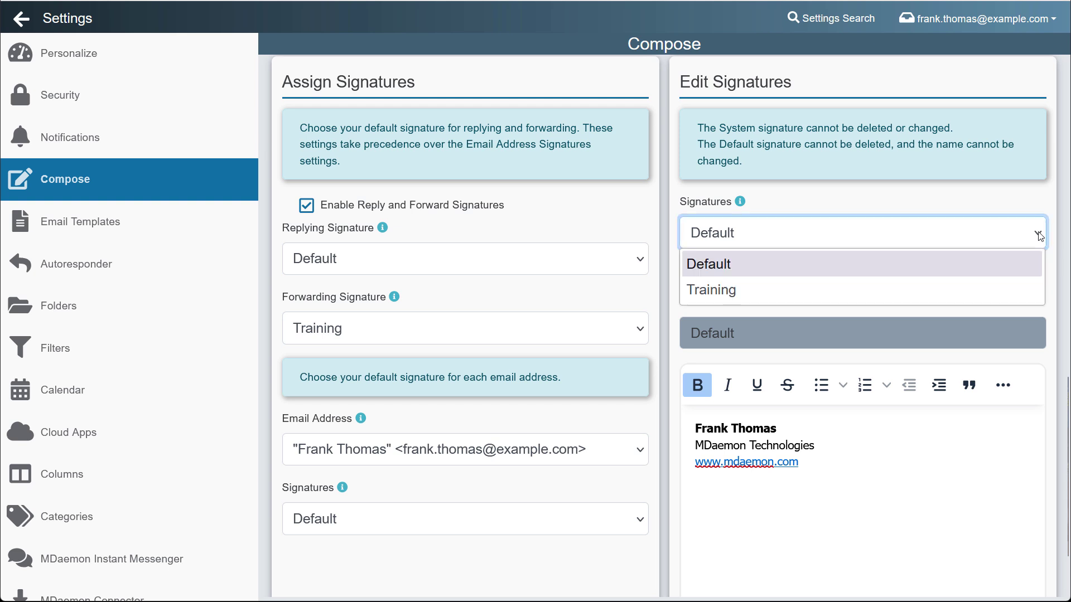
click(1040, 236)
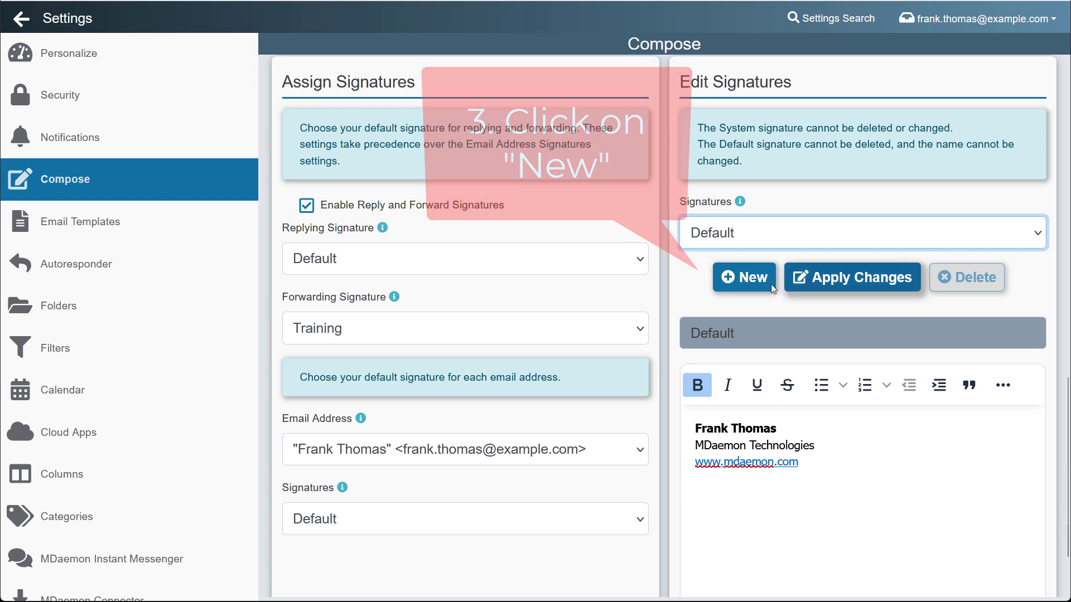
Create a new signature named "Appointments".
click(746, 279)
click(827, 323)
text(Appointments)
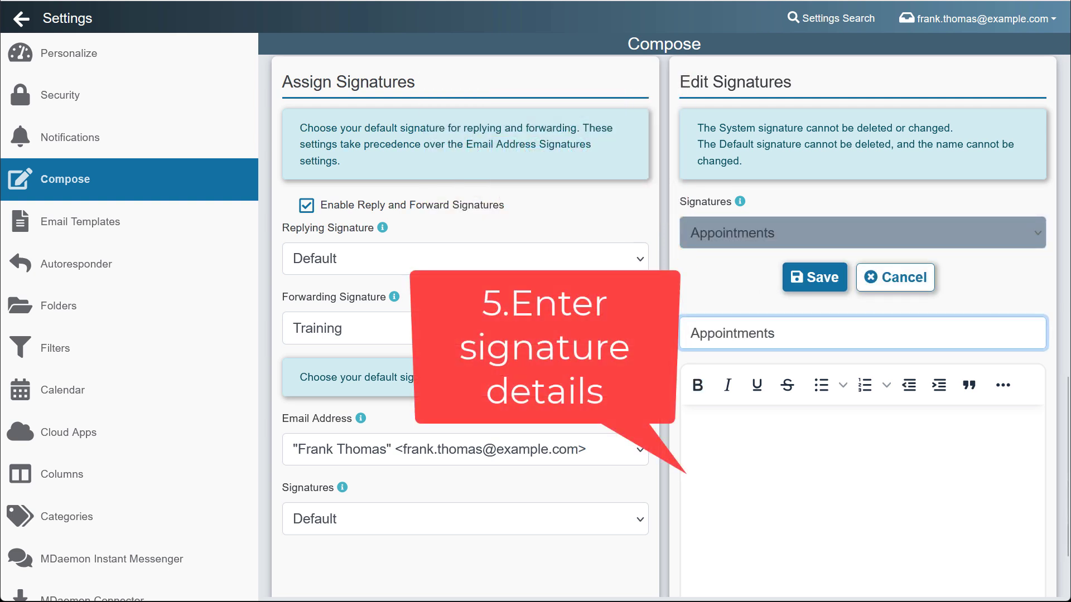
Write the signature with the sender's name, "MDaemon Technologies" in bold, and "Click here to book an appointment with me" in regular weight.
click(741, 444)
text(Frank Thomas MDaemon Technologies)
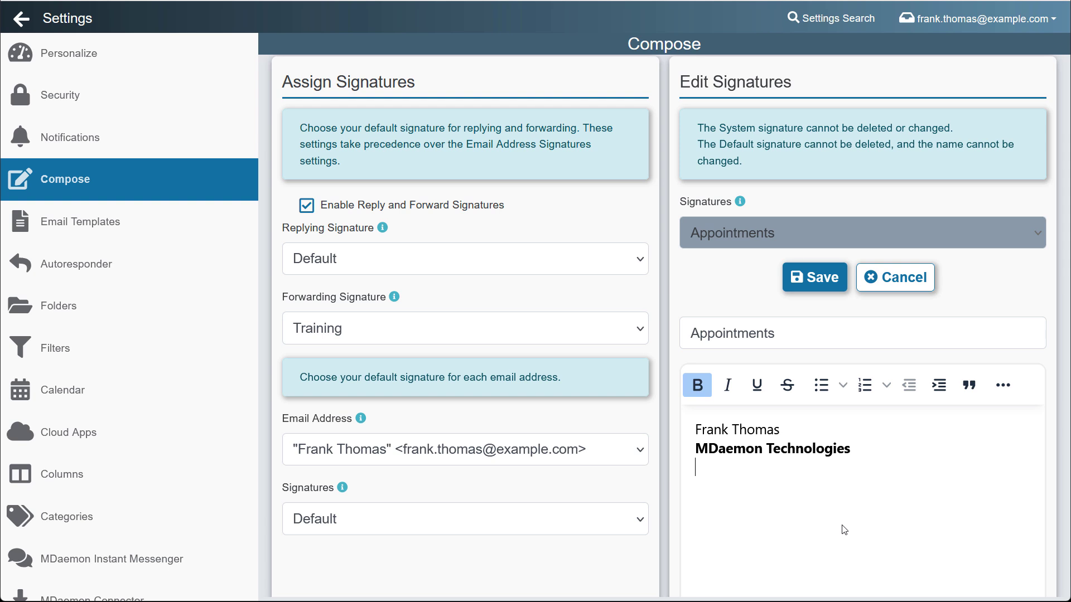
key(ctrl+b)
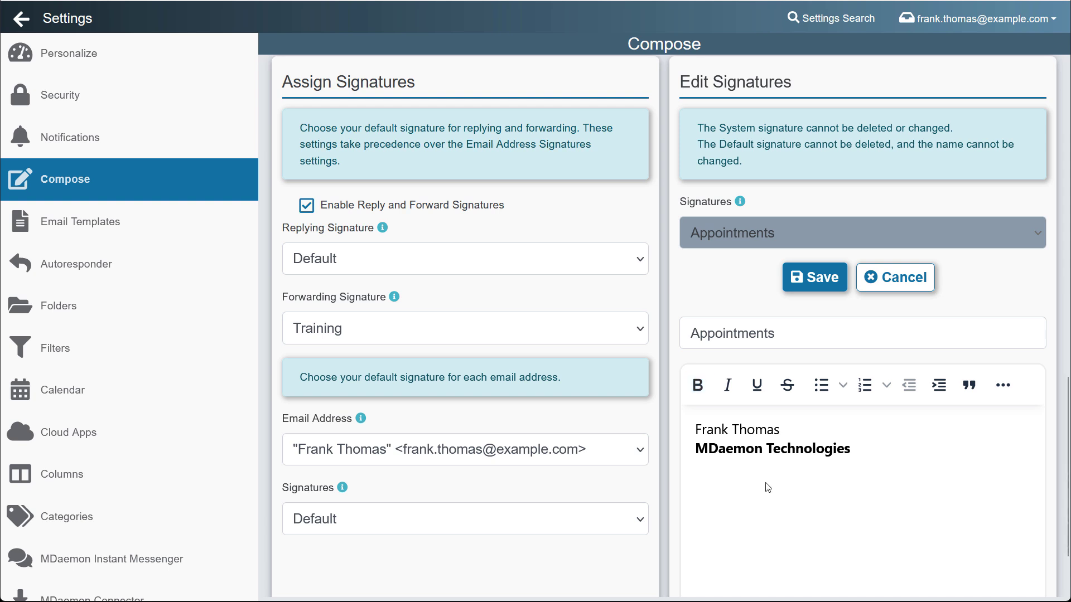
text(Click)
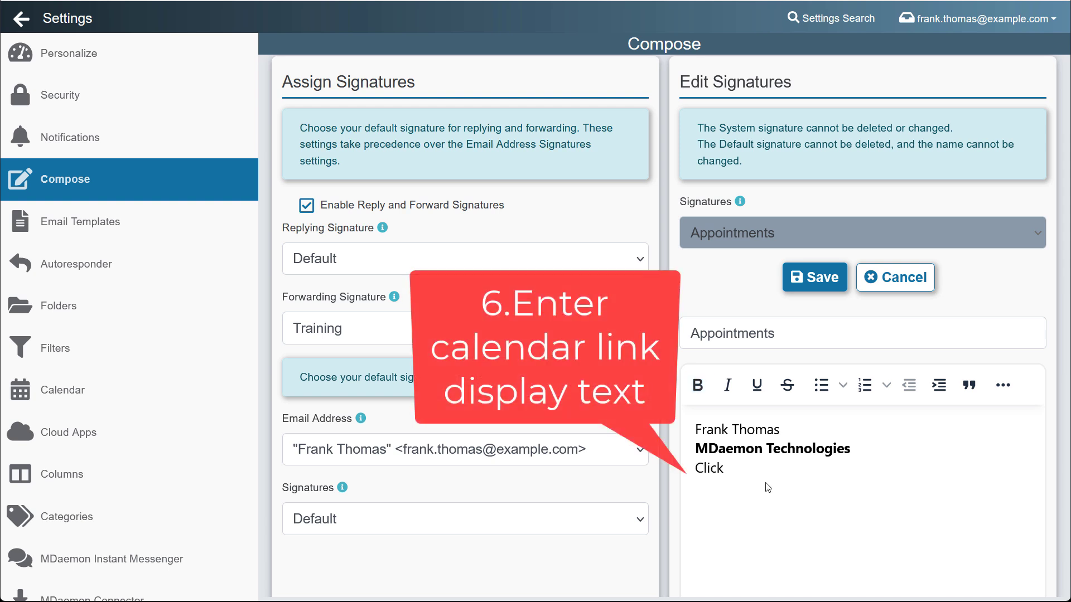
text( here to book an appointment with me)
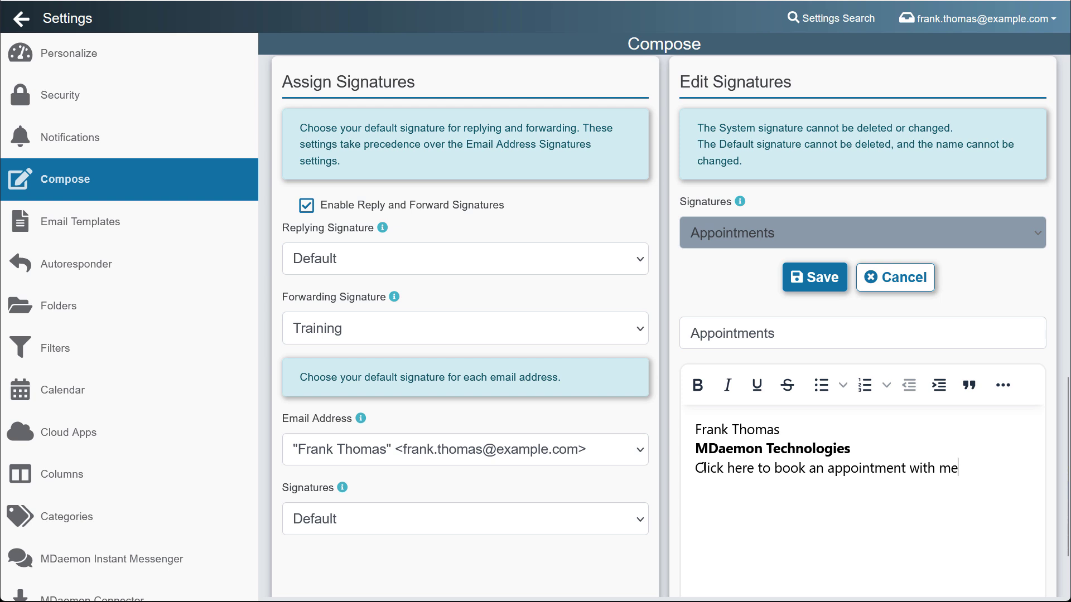
Link the booking line of the Appointments signature to the copied schedule URL and save the signature.
drag(704, 467, 953, 474)
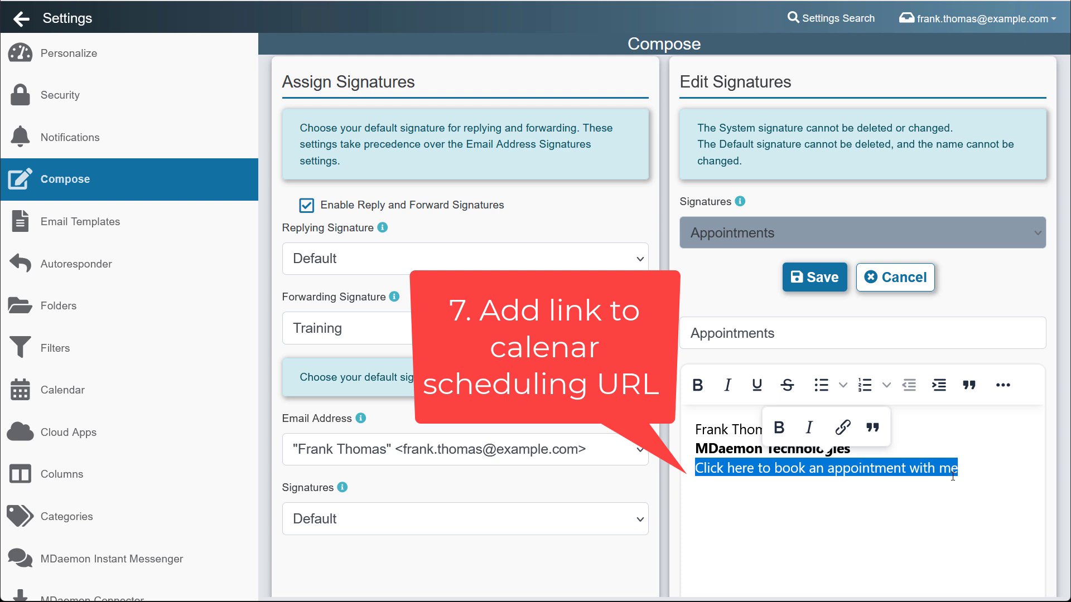
click(843, 427)
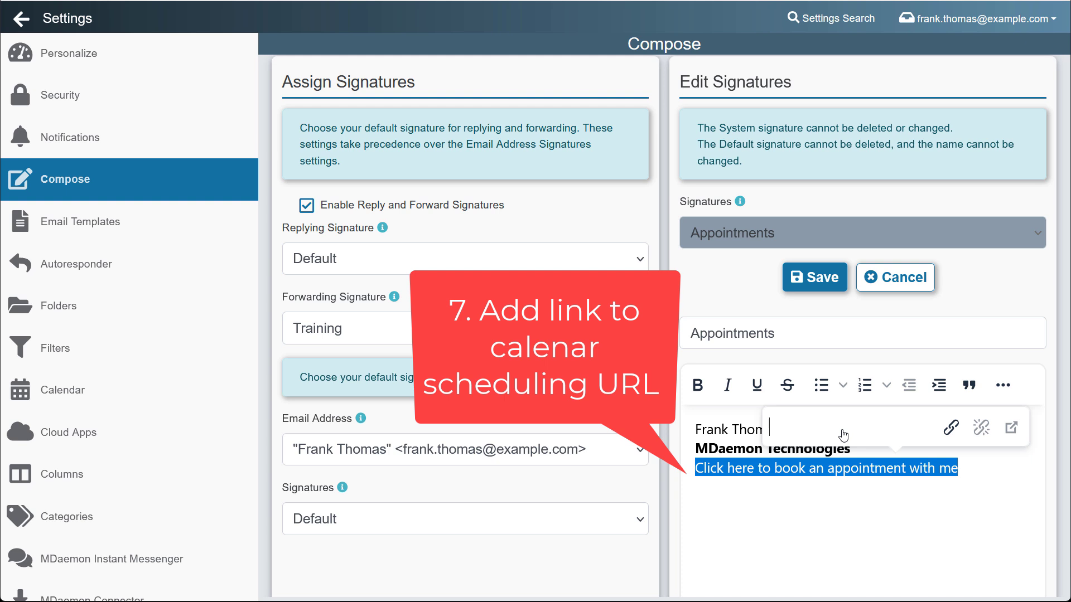
key(ctrl+v)
drag(843, 433, 770, 446)
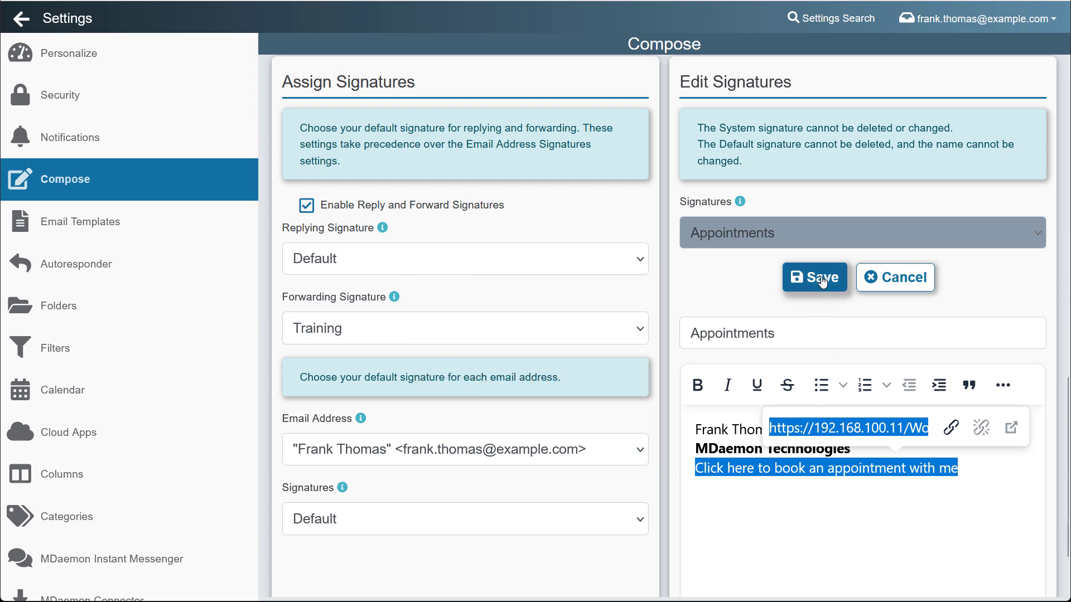
click(820, 278)
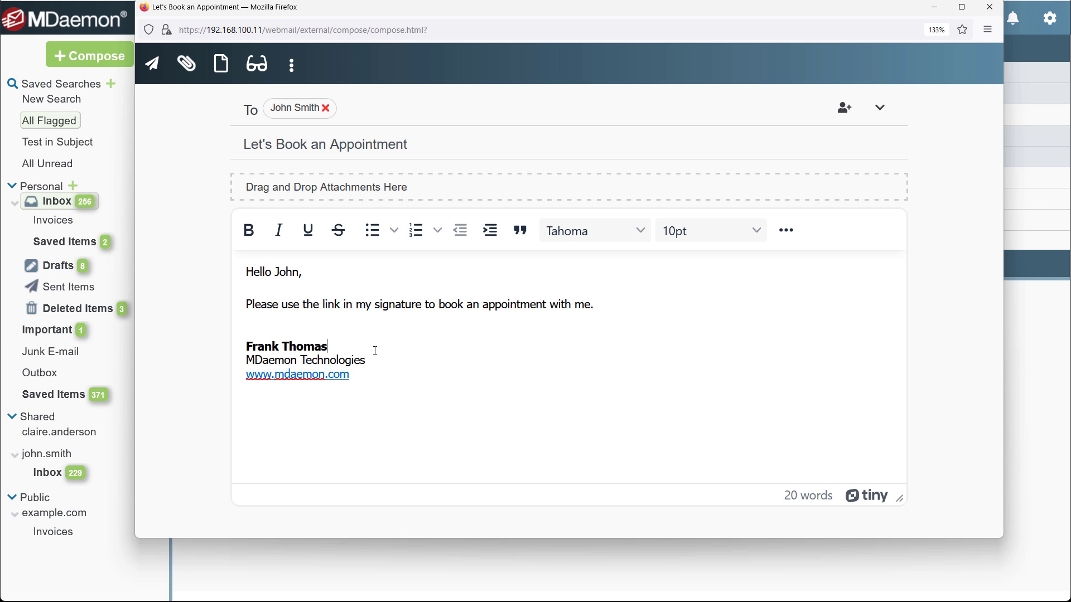
Switch the "Let's Book an Appointment" email to the Appointments signature and send the message.
click(291, 68)
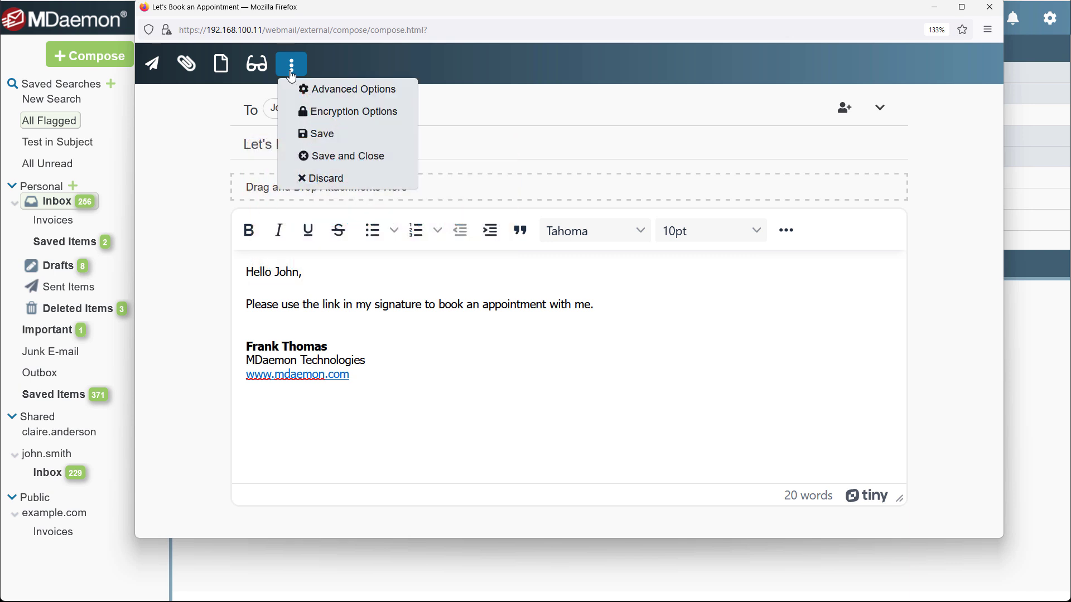
click(374, 90)
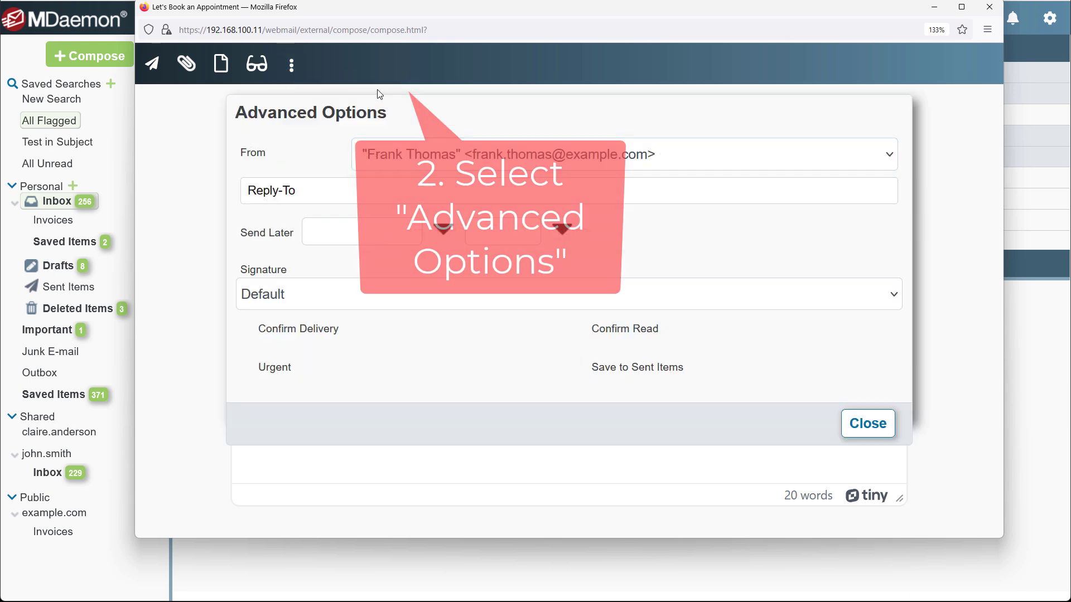
click(351, 304)
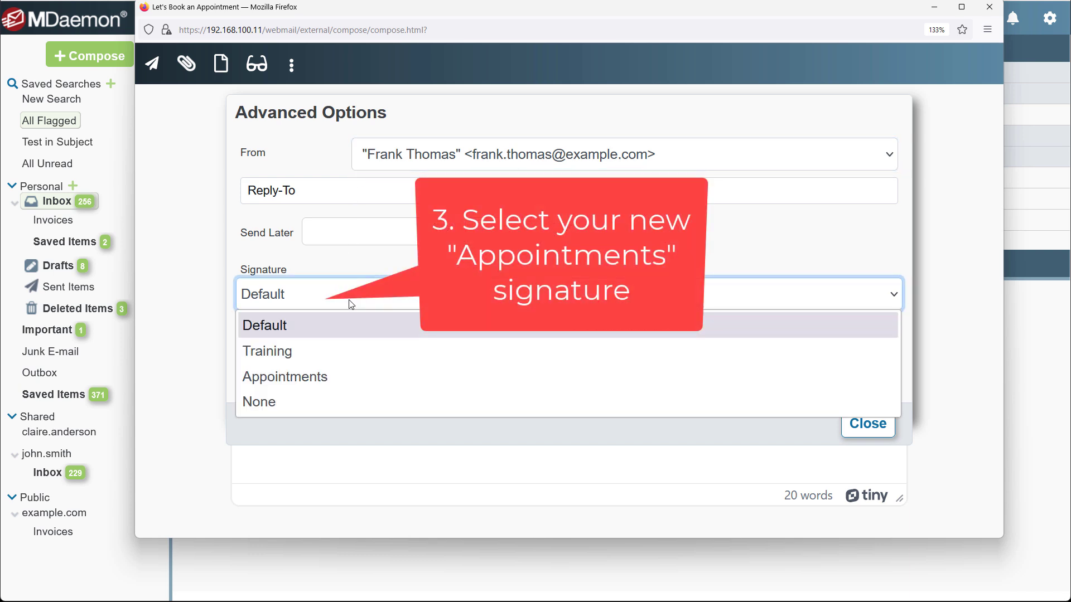
click(304, 377)
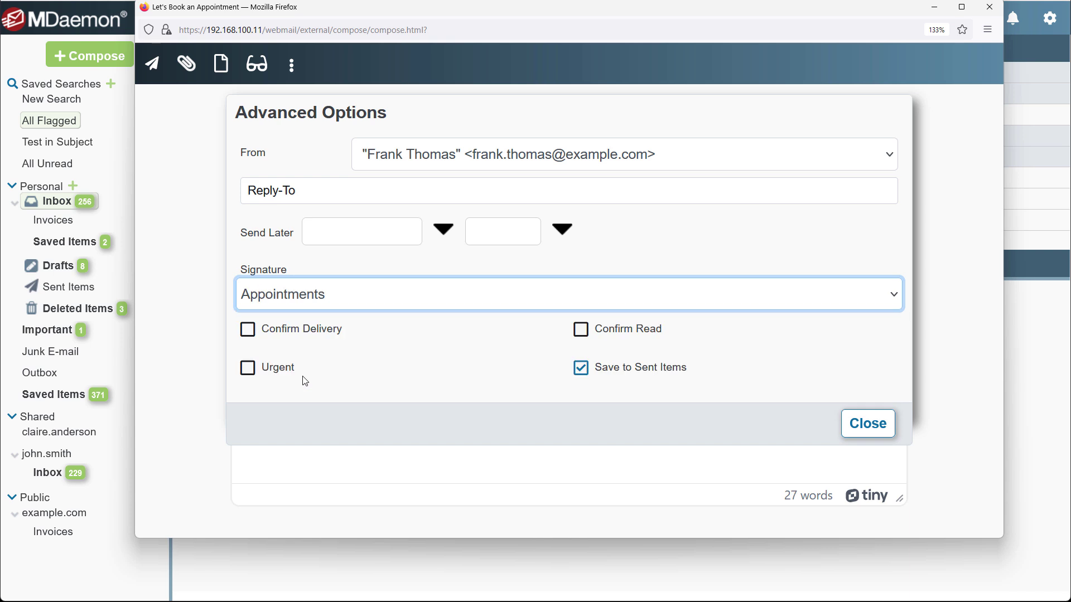
click(866, 424)
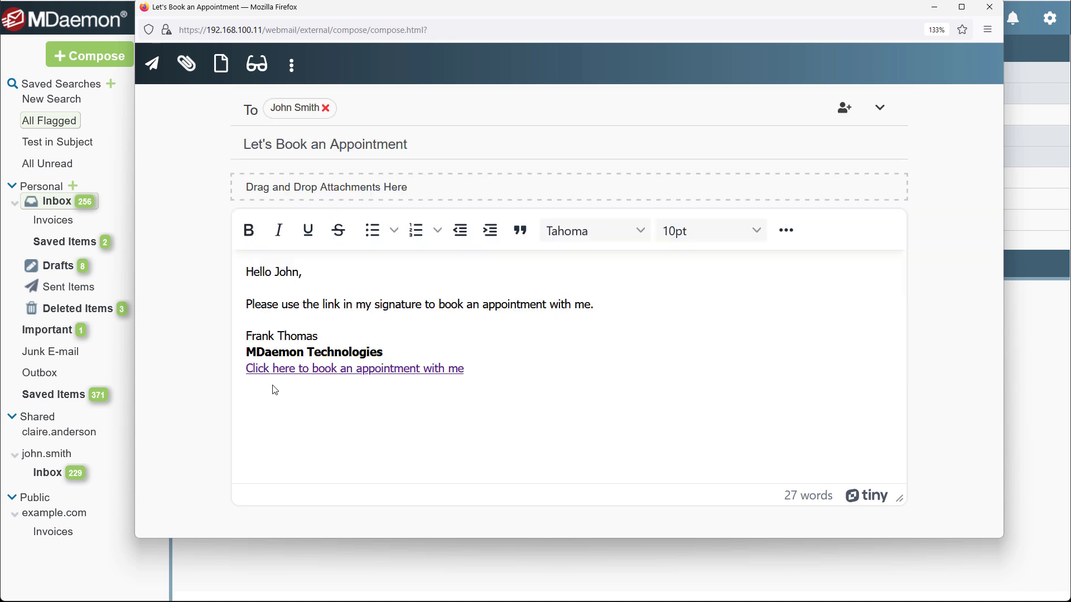
click(155, 81)
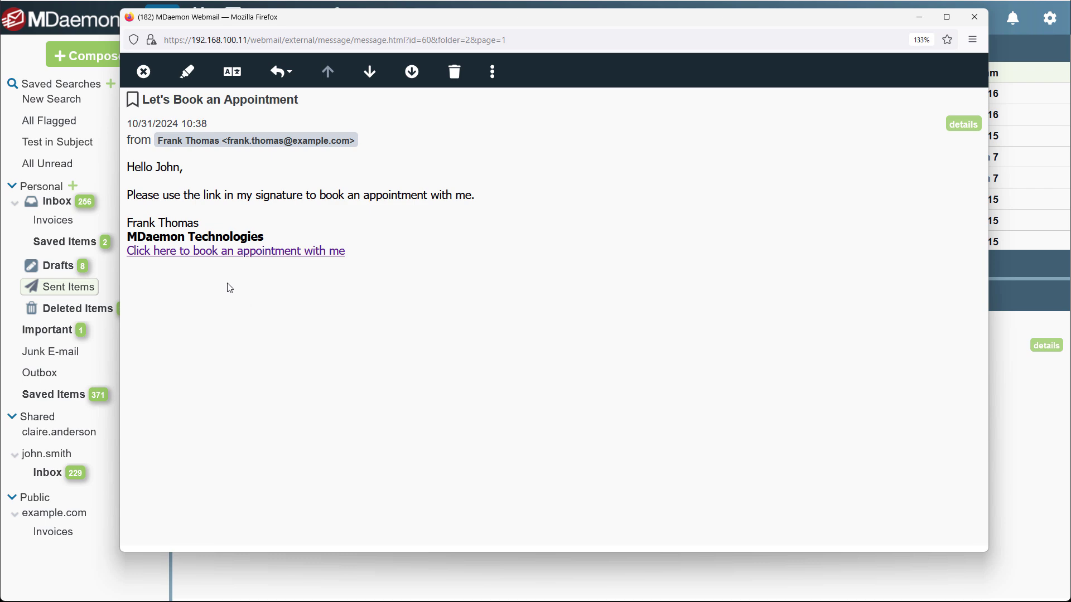
Open the booking page from the link in the sent email's signature and choose November 6, 2024 at 11:00 AM.
click(211, 252)
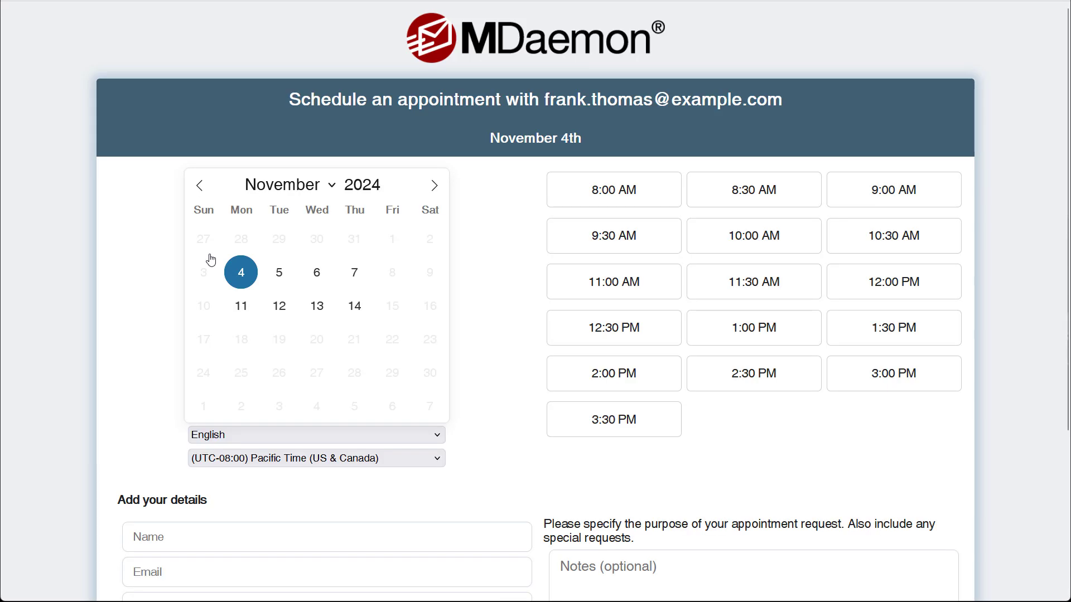
click(317, 275)
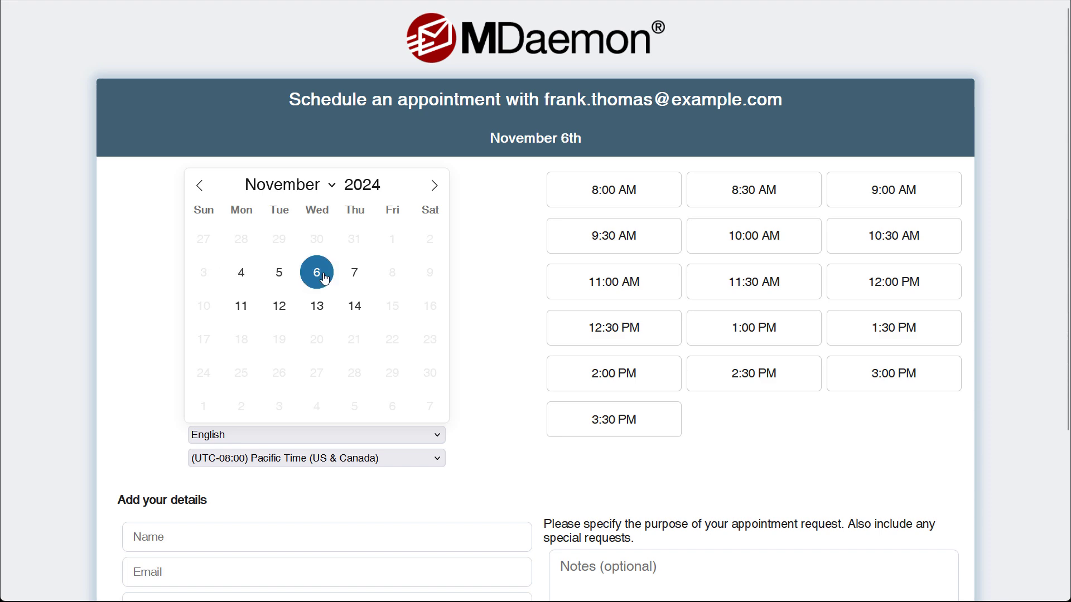
click(590, 282)
Fill in the requester's name and email, add the note "Other notes can go here.", and submit the appointment request.
scroll(610, 287, down, 3)
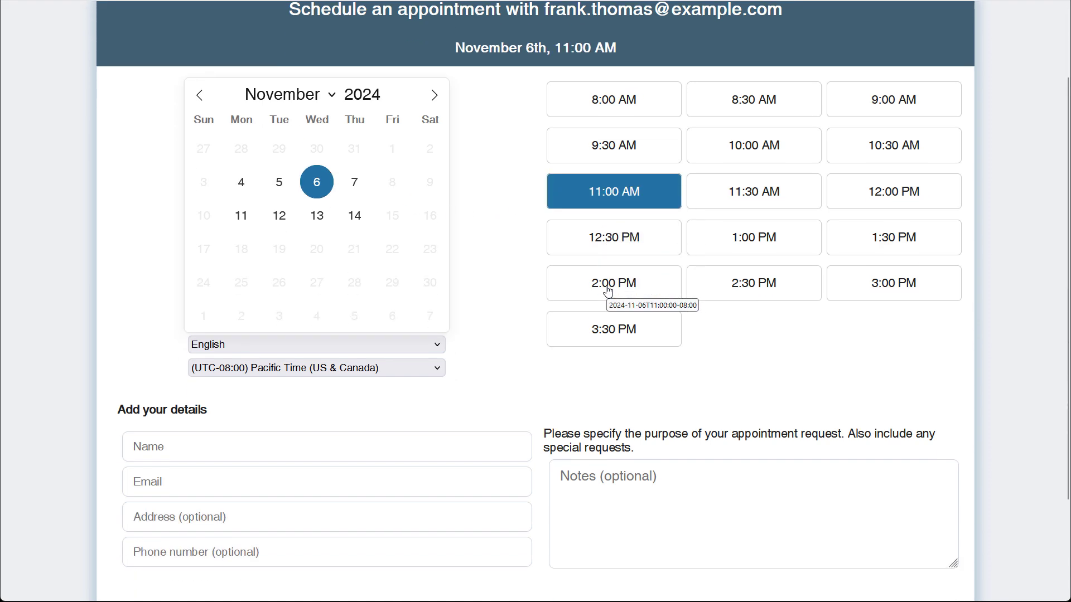
text(mple.com)
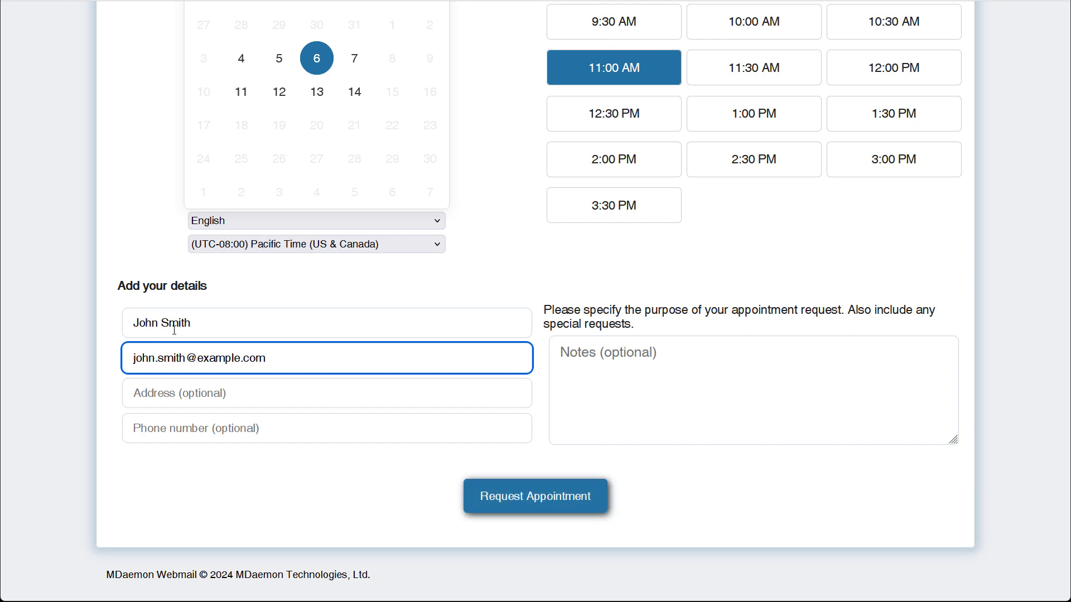
key(Tab)
key(Tab)
key(Tab)
text(Other notes can go here.)
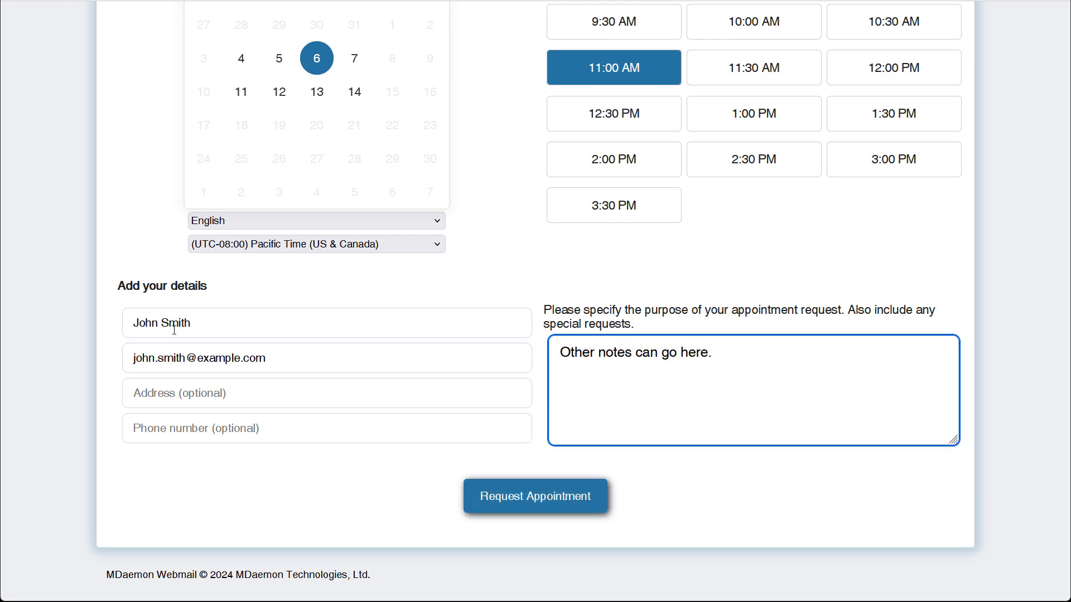
click(540, 502)
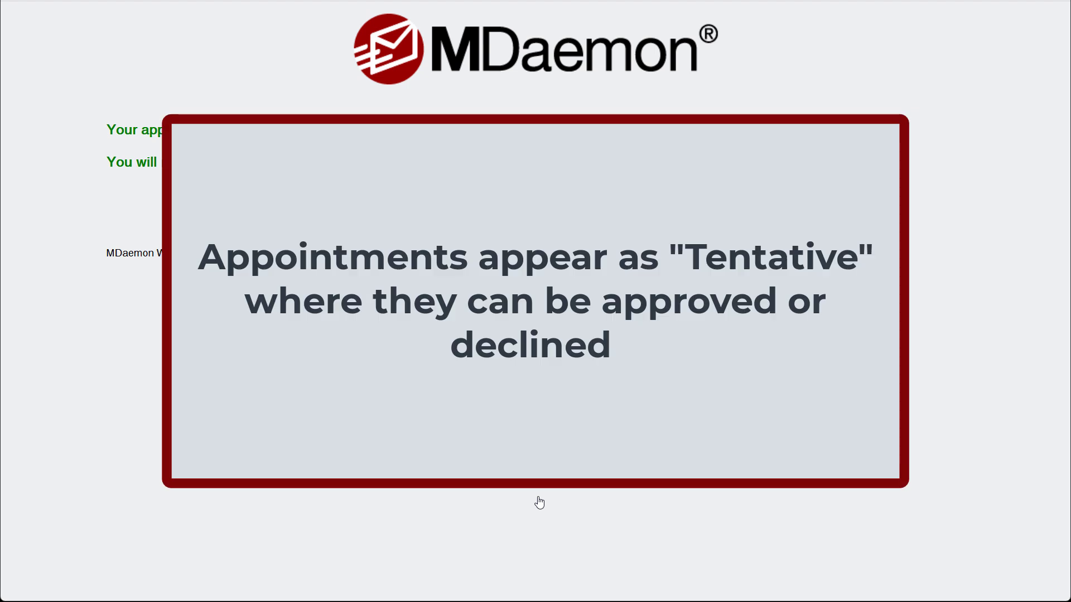